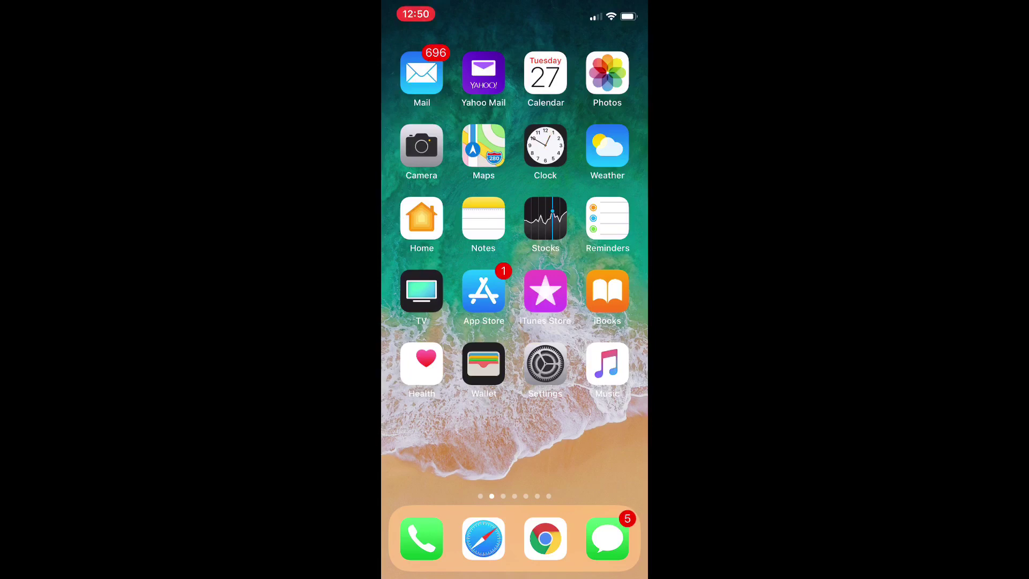
Go to the iTunes & App Store page in the Settings app.
{"action": "left_click", "coordinate": [544, 365]}
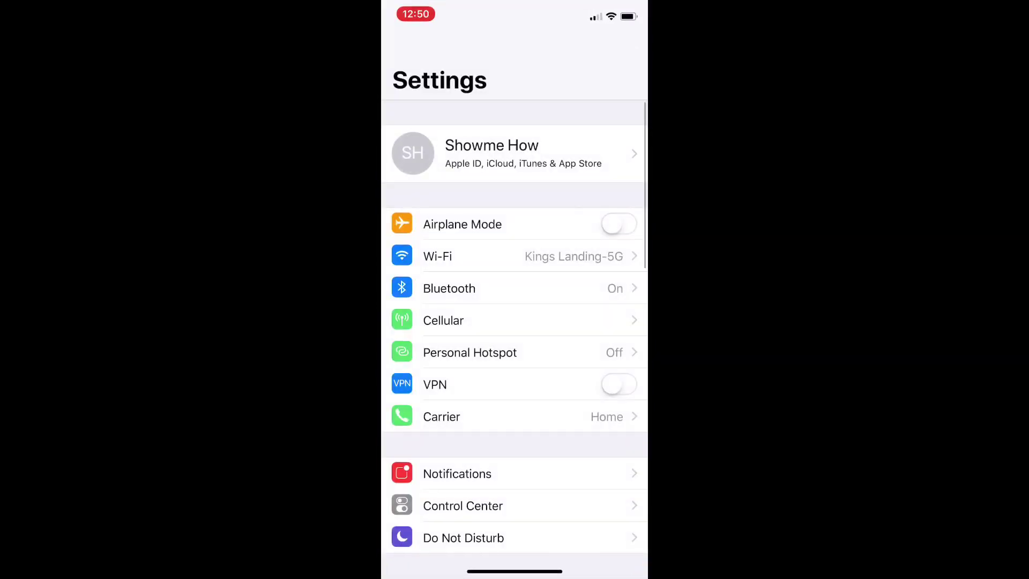
{"action": "scroll", "coordinate": [515, 321], "scroll_direction": "down", "scroll_amount": 5}
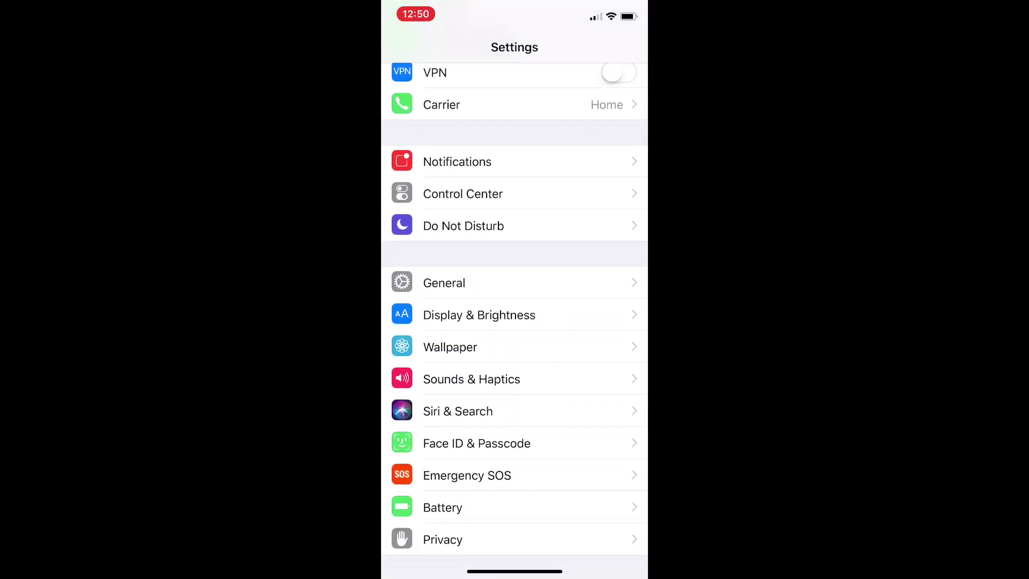
{"action": "scroll", "coordinate": [514, 322], "scroll_direction": "down", "scroll_amount": 2}
{"action": "scroll", "coordinate": [514, 322], "scroll_direction": "down", "scroll_amount": 2}
{"action": "scroll", "coordinate": [514, 322], "scroll_direction": "down", "scroll_amount": 1}
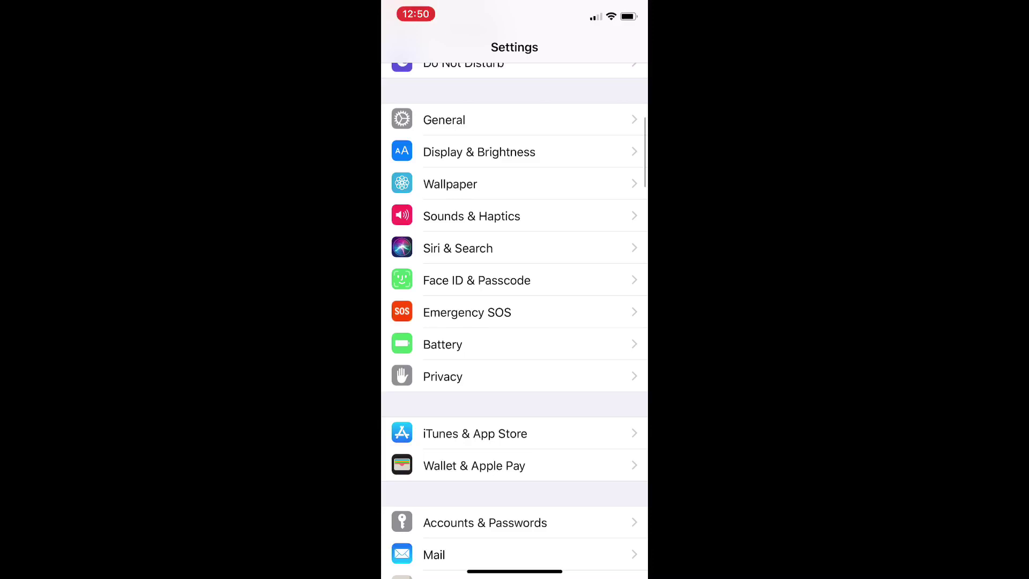
{"action": "left_click", "coordinate": [474, 431]}
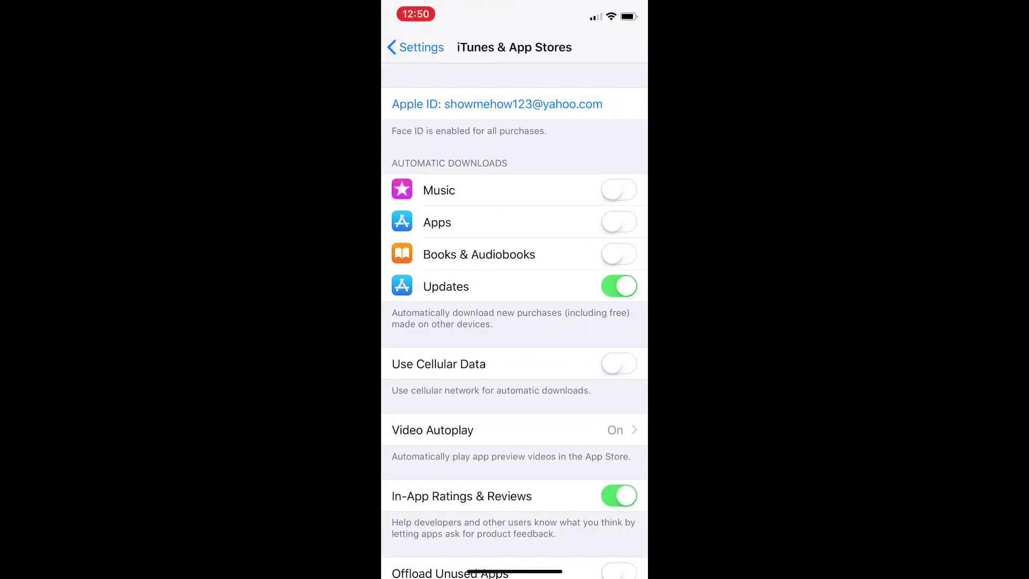
Choose View Apple ID from the Apple ID action sheet to reach the account page.
{"action": "left_click", "coordinate": [497, 104]}
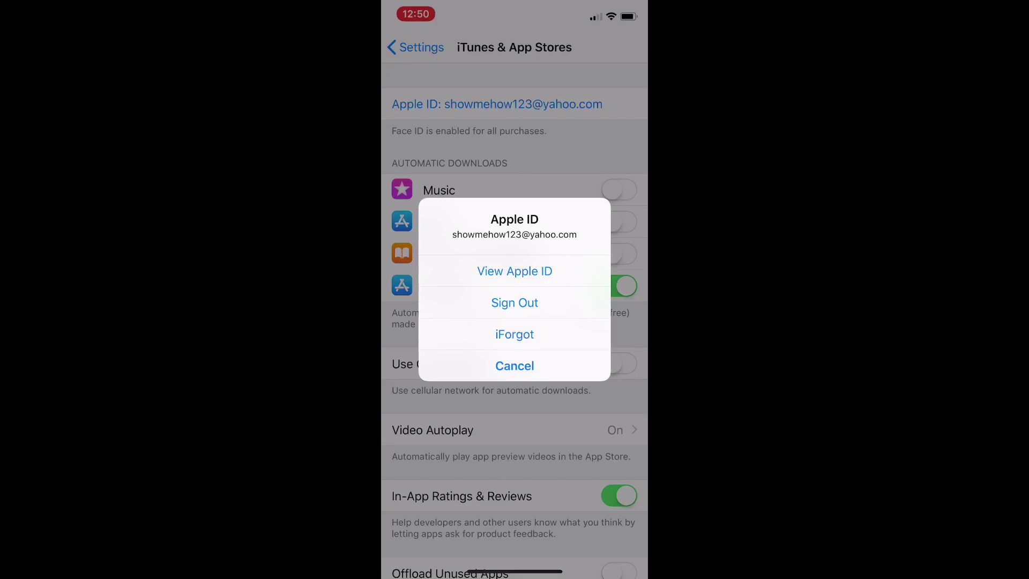
{"action": "left_click", "coordinate": [514, 271]}
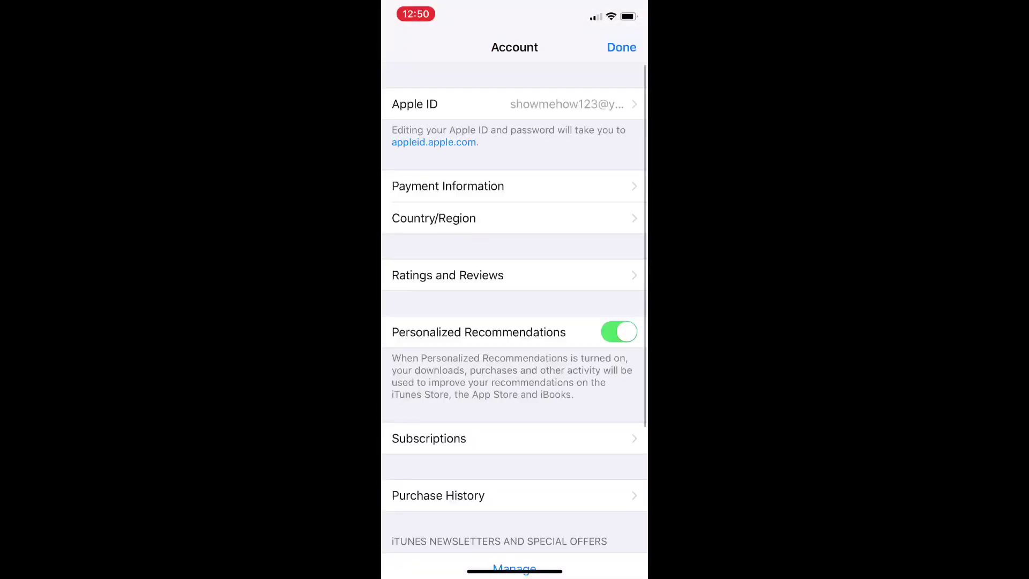
{"action": "scroll", "coordinate": [515, 322], "scroll_direction": "down", "scroll_amount": 2}
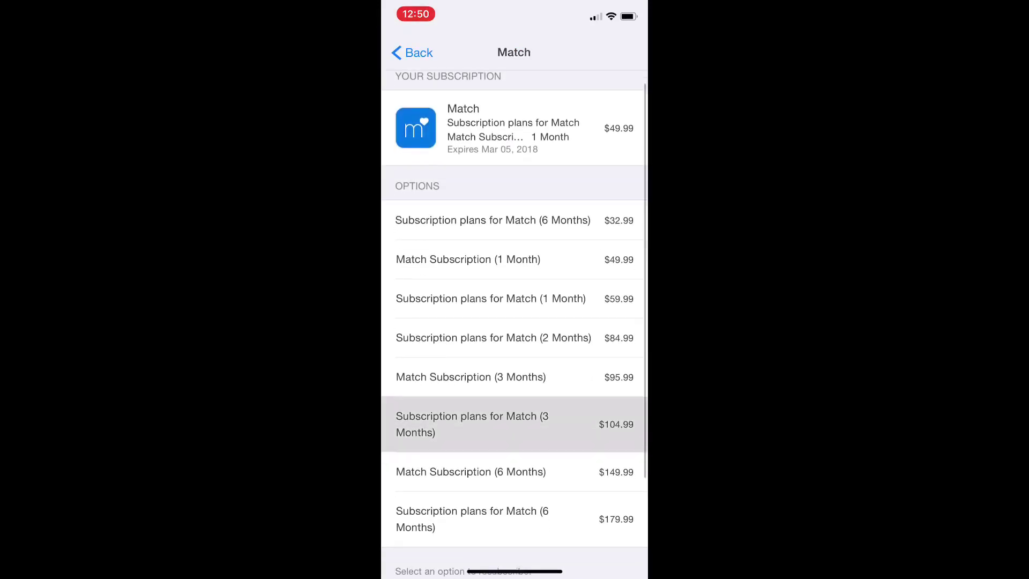
{"action": "scroll", "coordinate": [514, 322], "scroll_direction": "down", "scroll_amount": 3}
{"action": "scroll", "coordinate": [515, 322], "scroll_direction": "up", "scroll_amount": 3}
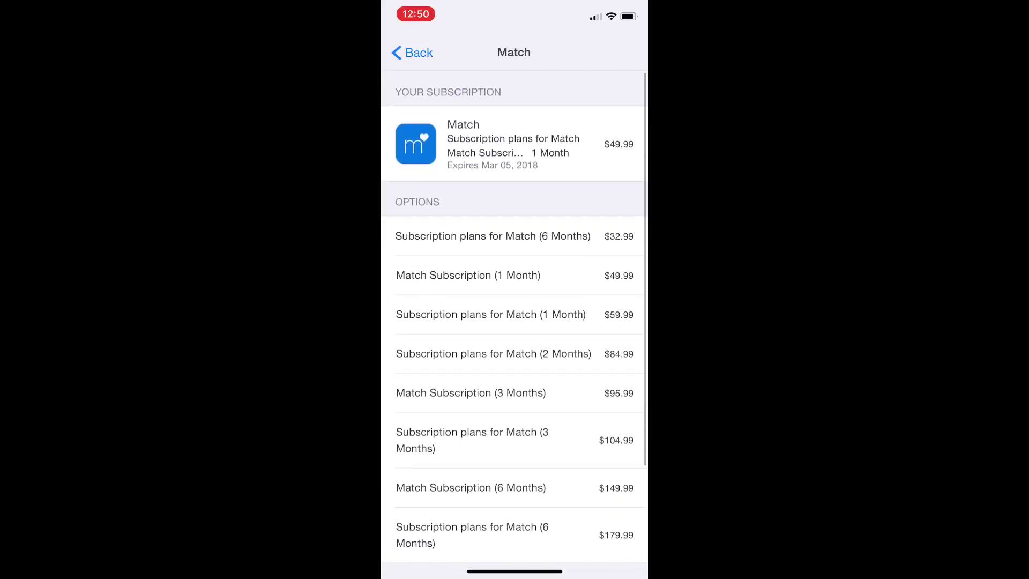
{"action": "scroll", "coordinate": [514, 322], "scroll_direction": "down", "scroll_amount": 3}
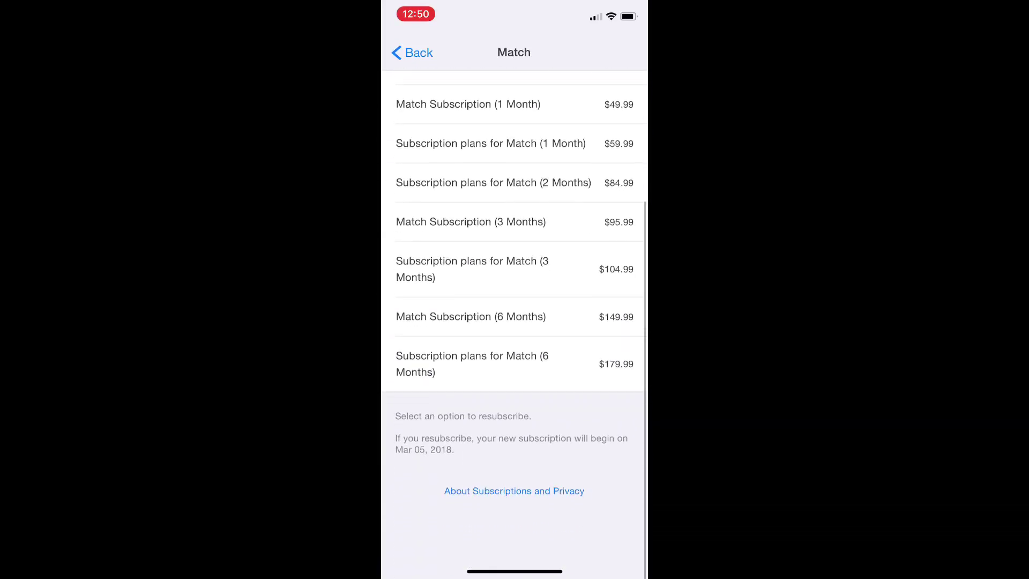